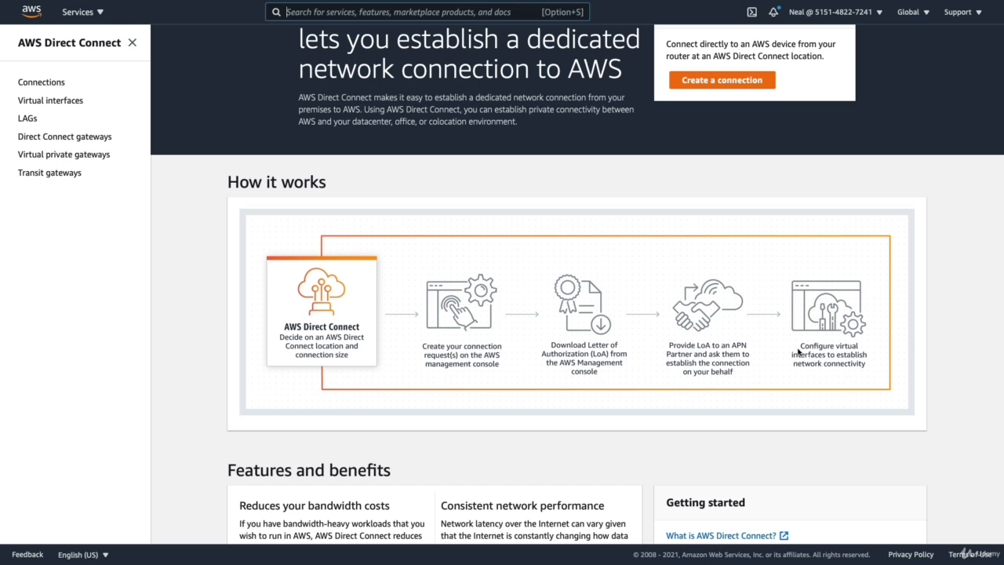
Open the list of Direct Connect connections and start a new connection to view its settings form.
{"action": "left_click", "coordinate": [38, 87]}
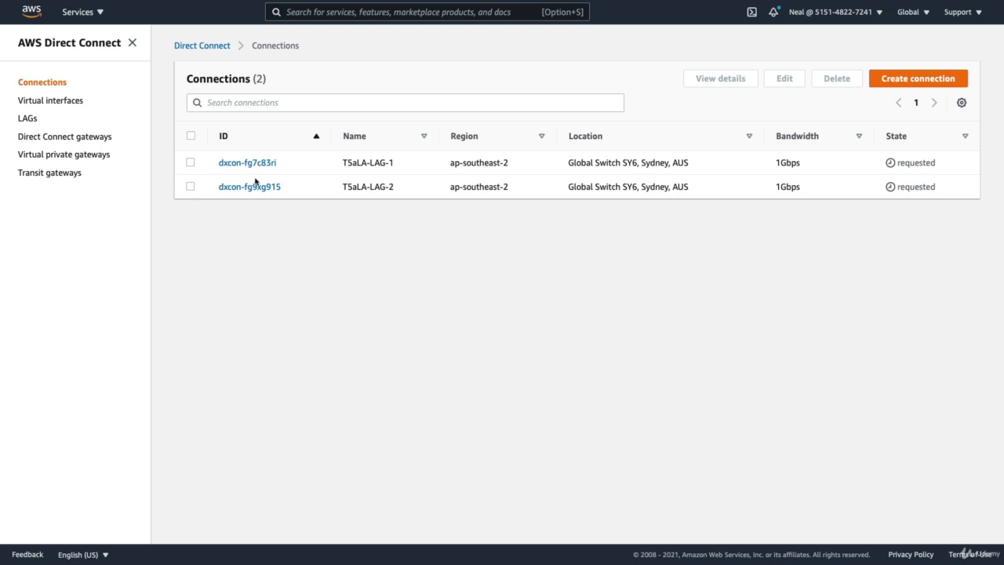
{"action": "left_click", "coordinate": [918, 78]}
{"action": "scroll", "coordinate": [280, 255], "scroll_direction": "down", "scroll_amount": 3}
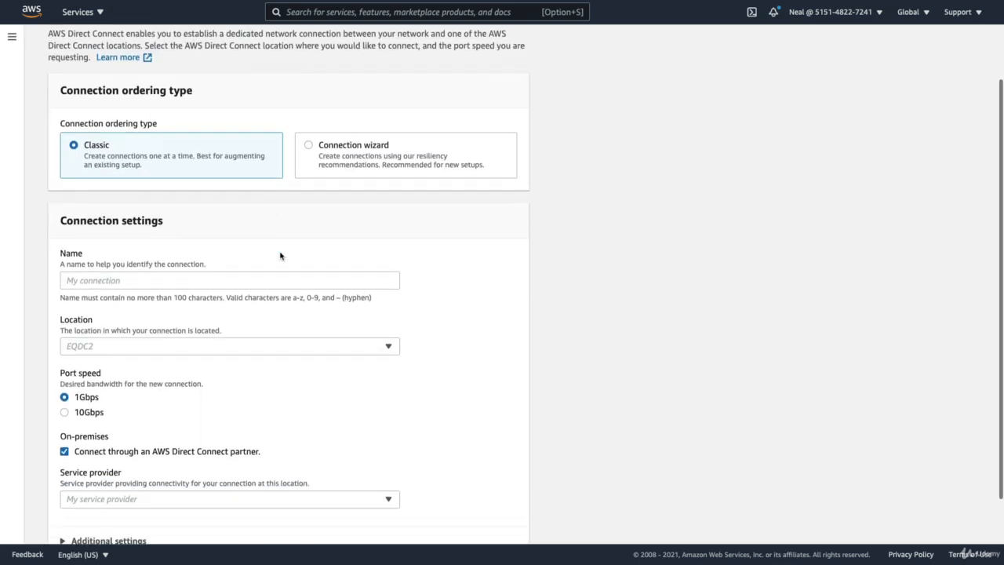
{"action": "scroll", "coordinate": [280, 254], "scroll_direction": "down", "scroll_amount": 2}
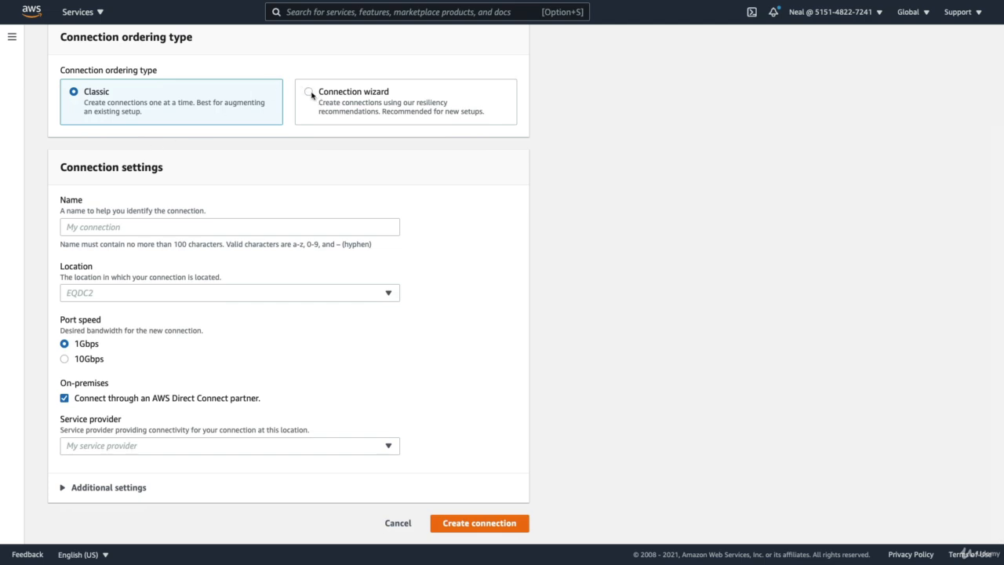
Switch the ordering type to Connection wizard and compare the Maximum Resiliency, High Resiliency, and Development and Test topologies.
{"action": "left_click", "coordinate": [310, 92]}
{"action": "scroll", "coordinate": [311, 95], "scroll_direction": "down", "scroll_amount": 2}
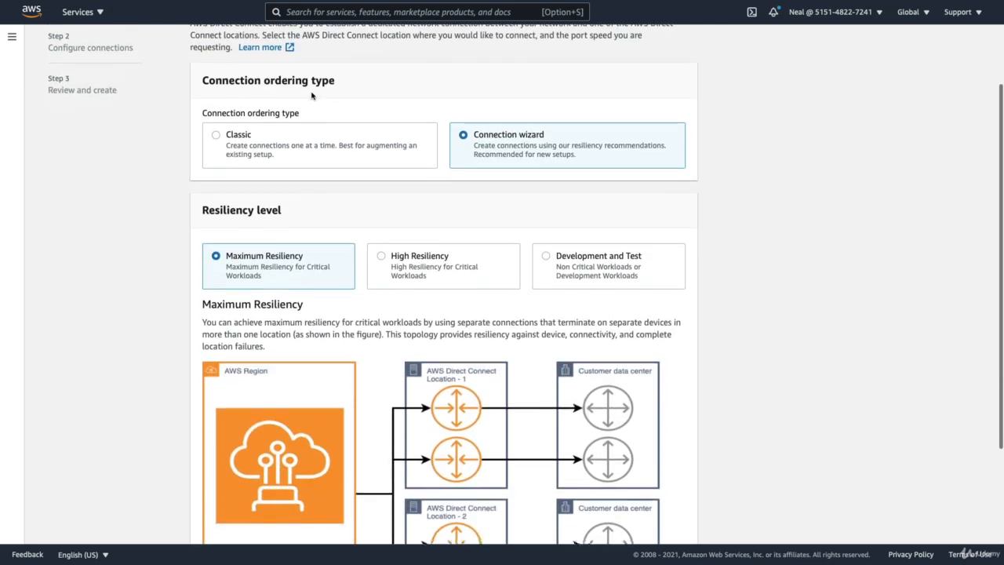
{"action": "scroll", "coordinate": [311, 95], "scroll_direction": "down", "scroll_amount": 3}
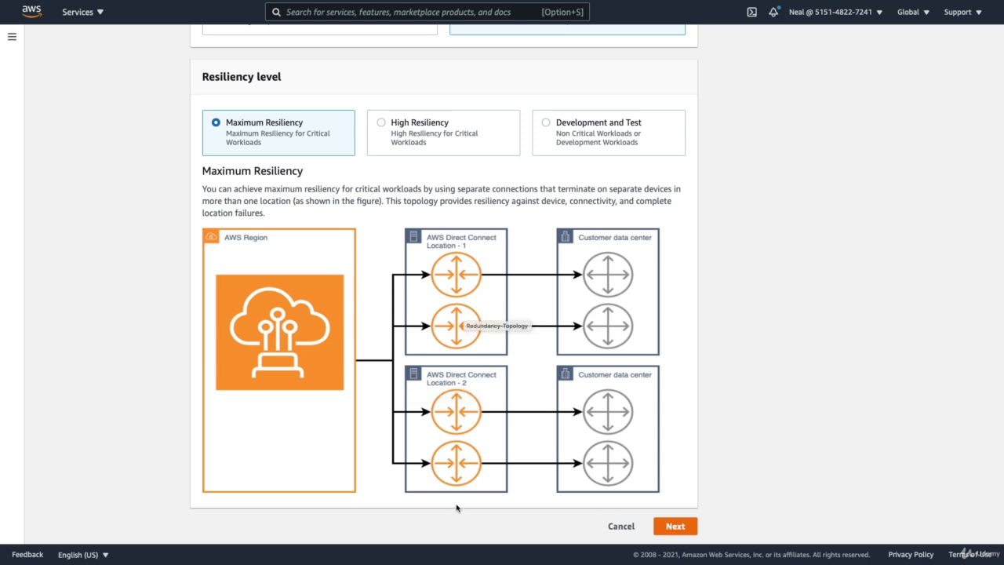
{"action": "left_click", "coordinate": [389, 129]}
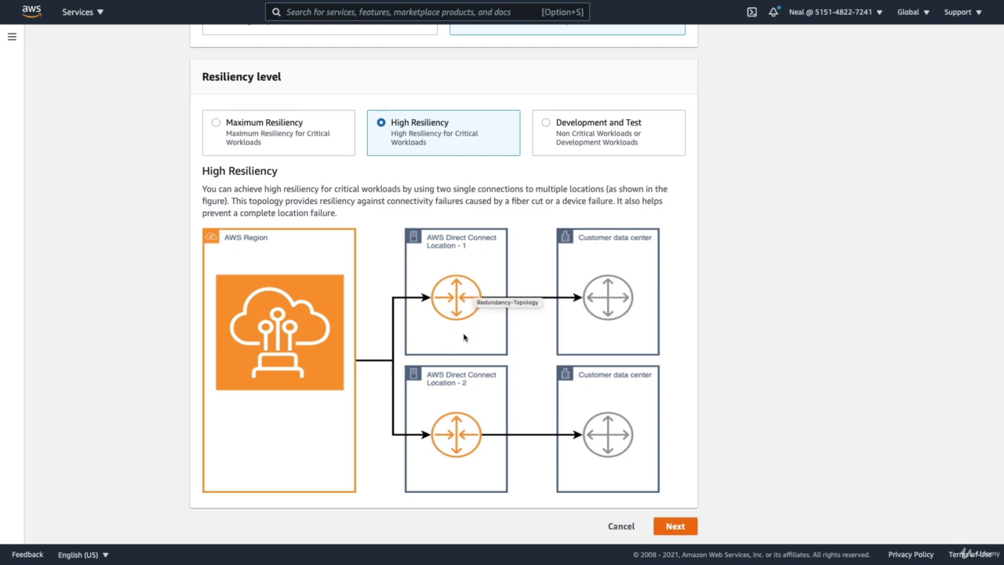
{"action": "left_click", "coordinate": [550, 130]}
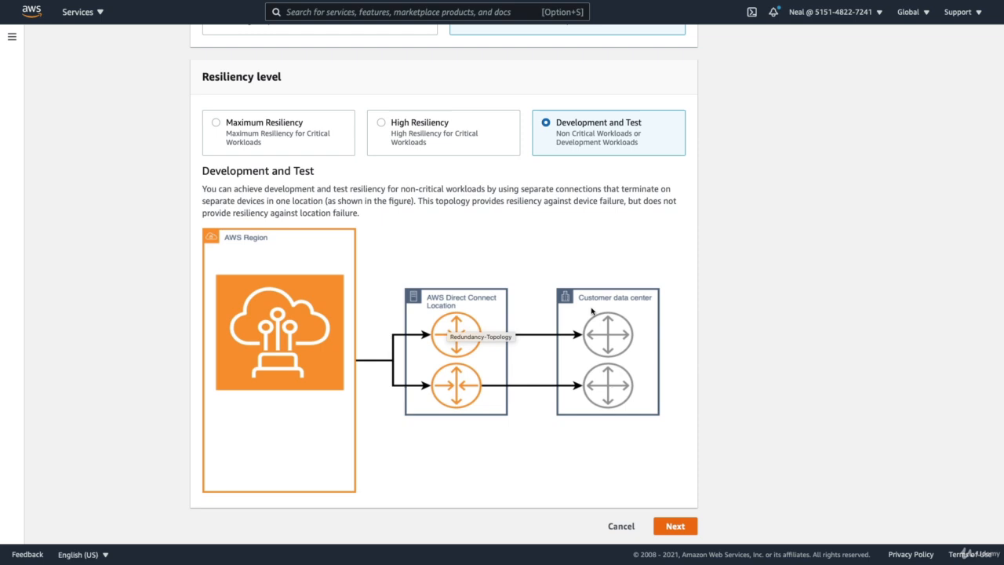
{"action": "scroll", "coordinate": [311, 231], "scroll_direction": "up", "scroll_amount": 5}
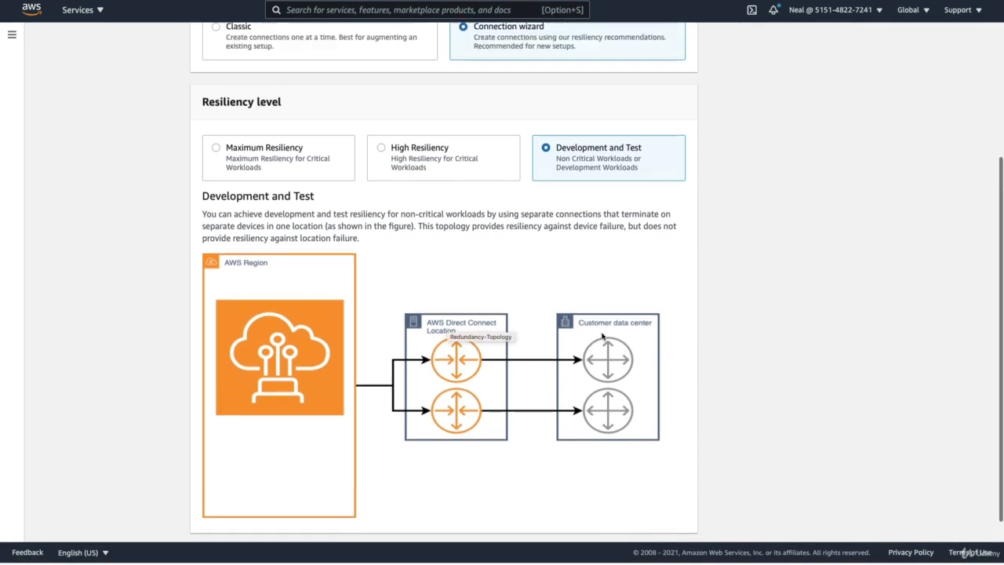
Set the connection ordering type to Classic and name the connection MyDXConnection.
{"action": "left_click", "coordinate": [219, 202]}
{"action": "scroll", "coordinate": [220, 205], "scroll_direction": "down", "scroll_amount": 3}
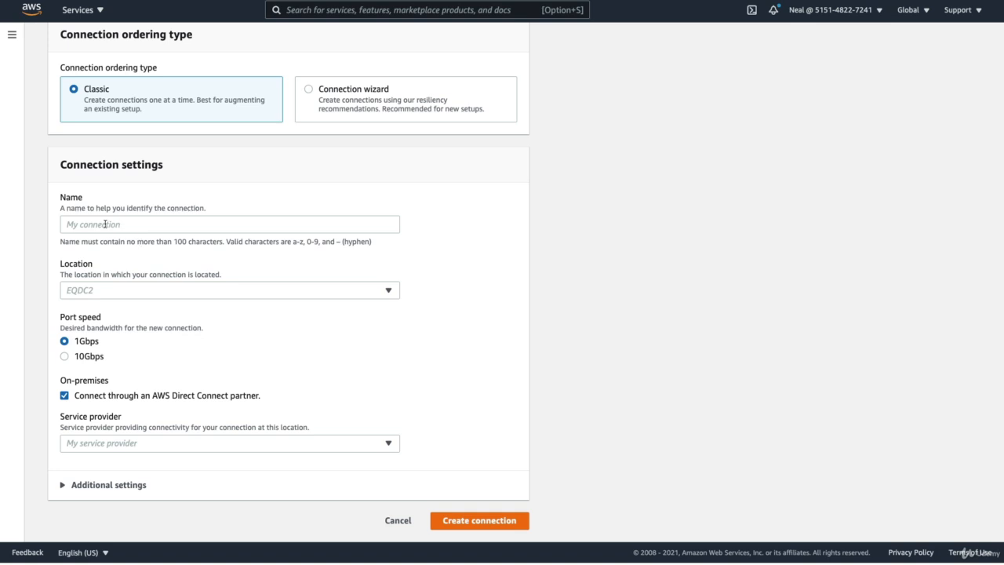
{"action": "left_click", "coordinate": [91, 224]}
{"action": "type", "text": "M"}
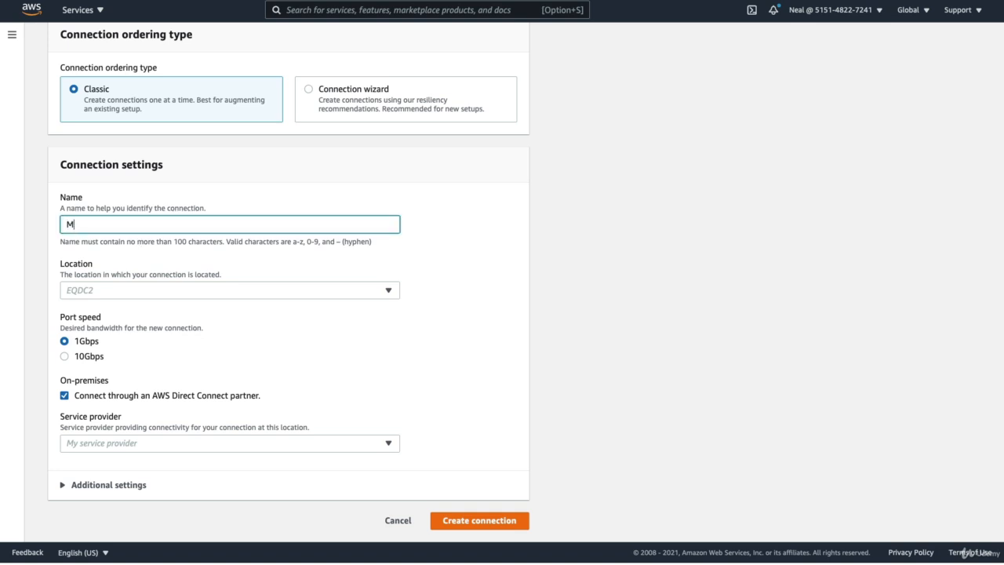
{"action": "type", "text": "yDXConnection"}
Search the available connection locations for "los".
{"action": "left_click", "coordinate": [96, 293]}
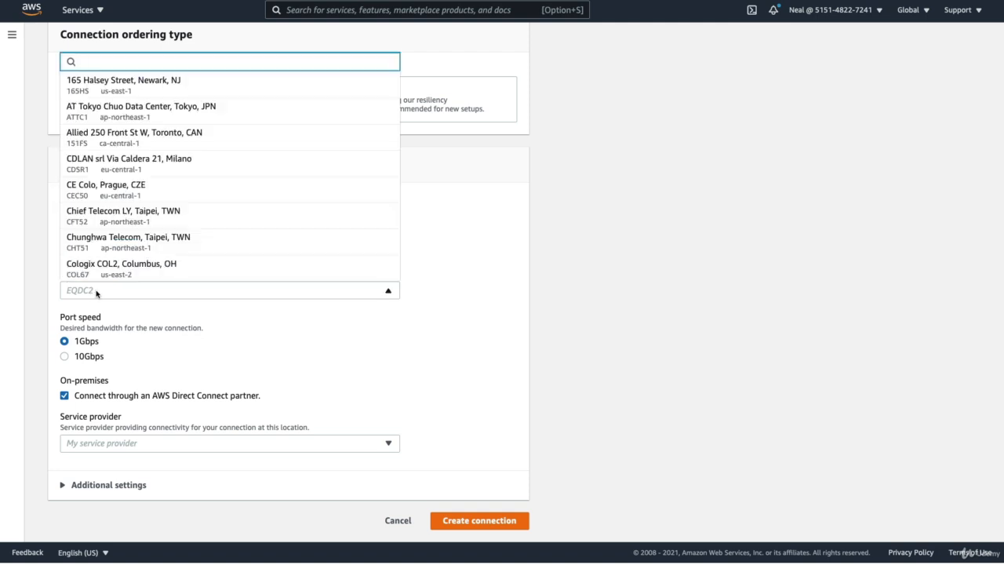
{"action": "type", "text": "loas na"}
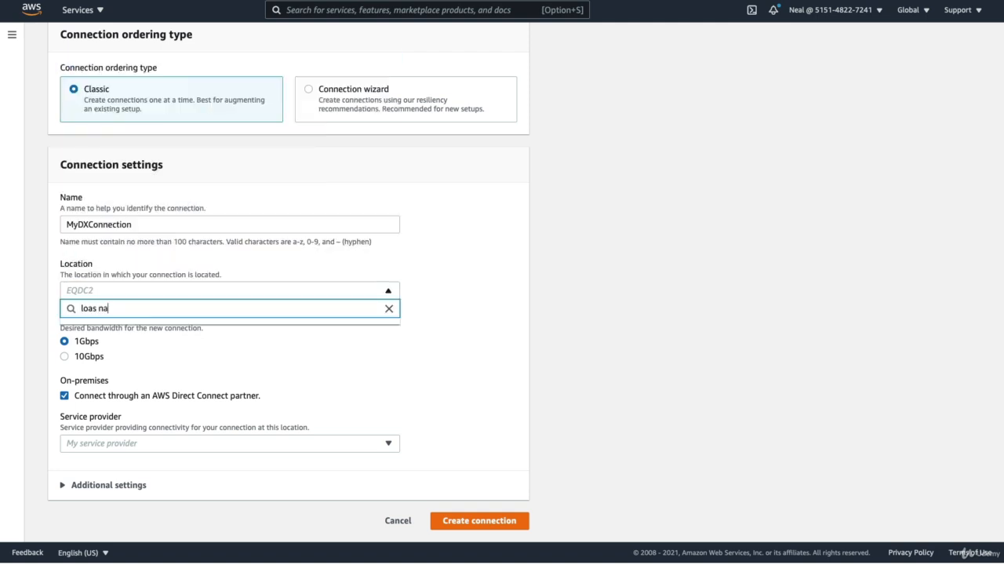
{"action": "key", "text": "BackSpace"}
{"action": "key", "text": "BackSpace"}
{"action": "key", "text": "BackSpace"}
{"action": "key", "text": "BackSpace"}
{"action": "type", "text": "s"}
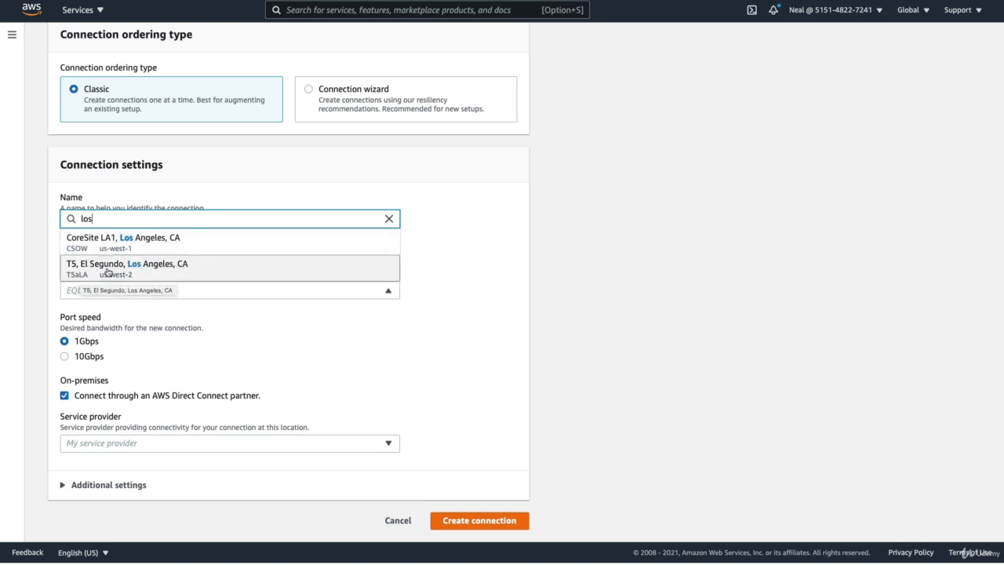
Search the connection locations for "new york" instead.
{"action": "key", "text": "BackSpace"}
{"action": "key", "text": "BackSpace"}
{"action": "key", "text": "BackSpace"}
{"action": "type", "text": "new york"}
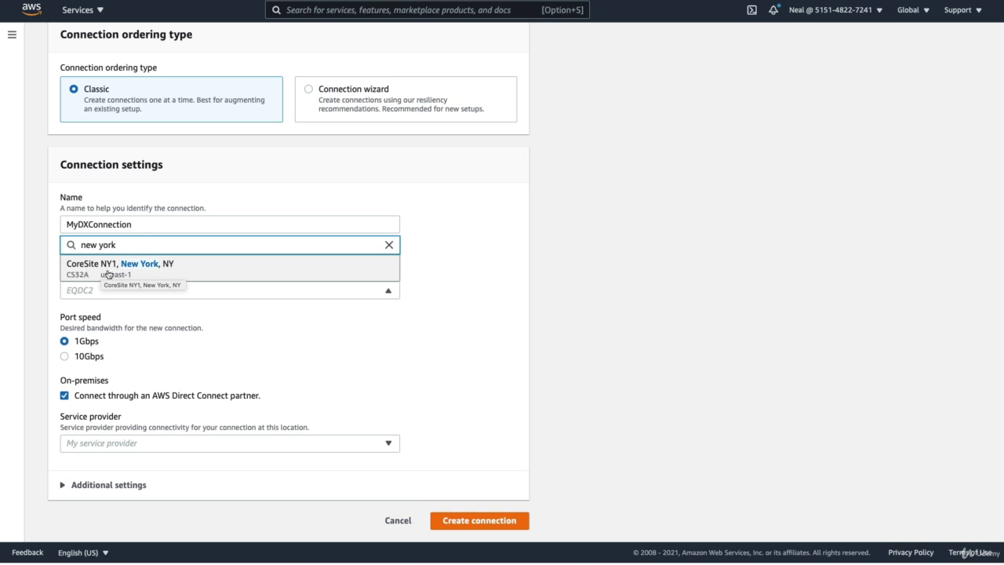
Replace the location search term with "mumbai".
{"action": "key", "text": "BackSpace"}
{"action": "key", "text": "BackSpace"}
{"action": "key", "text": "BackSpace"}
{"action": "key", "text": "BackSpace"}
{"action": "key", "text": "BackSpace"}
{"action": "key", "text": "BackSpace"}
{"action": "key", "text": "BackSpace"}
{"action": "key", "text": "BackSpace"}
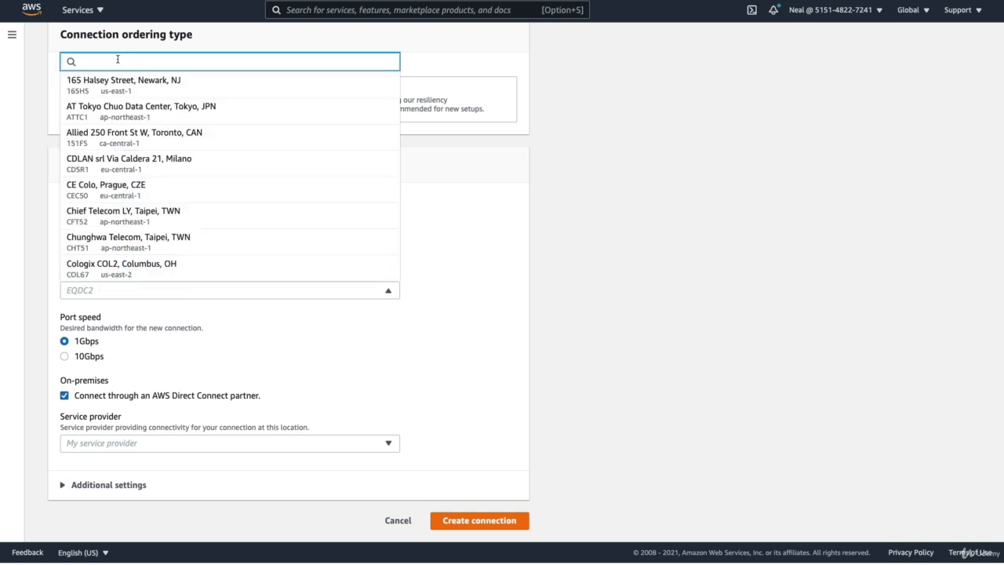
{"action": "type", "text": "mumbai"}
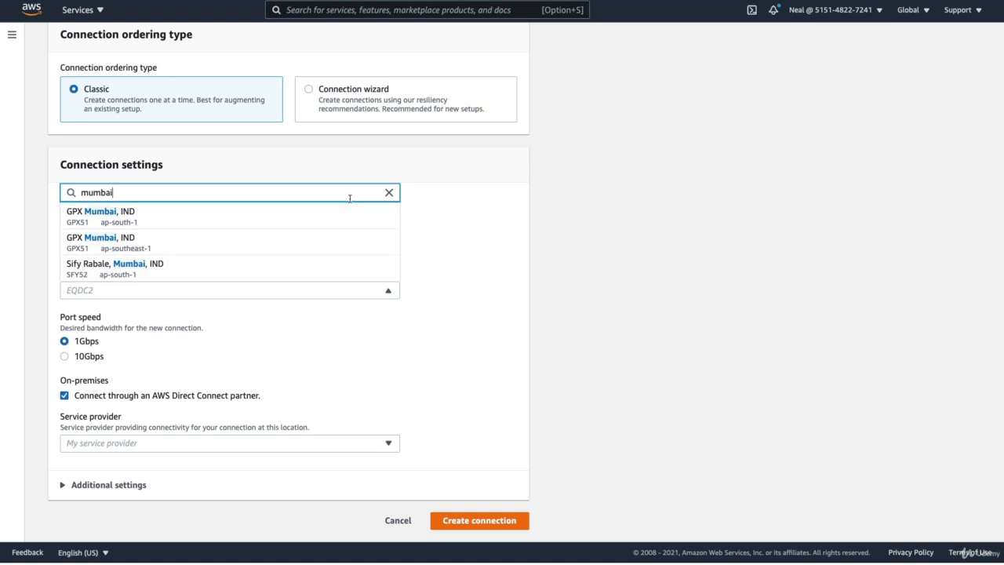
Find Sydney locations, choose Global Switch SY6, Sydney, AUS, and set the port speed to 1Gbps.
{"action": "left_click", "coordinate": [389, 192]}
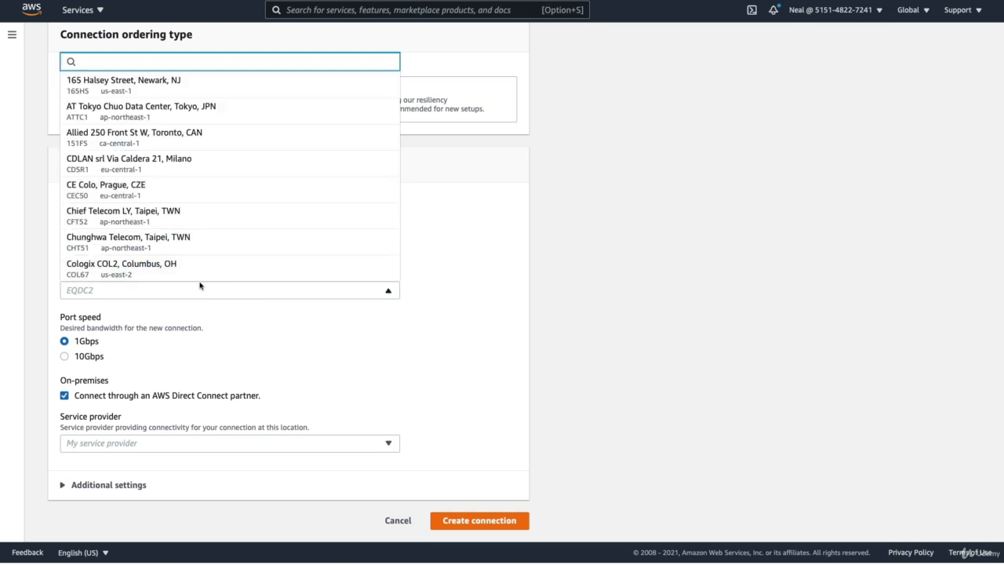
{"action": "type", "text": "sydn"}
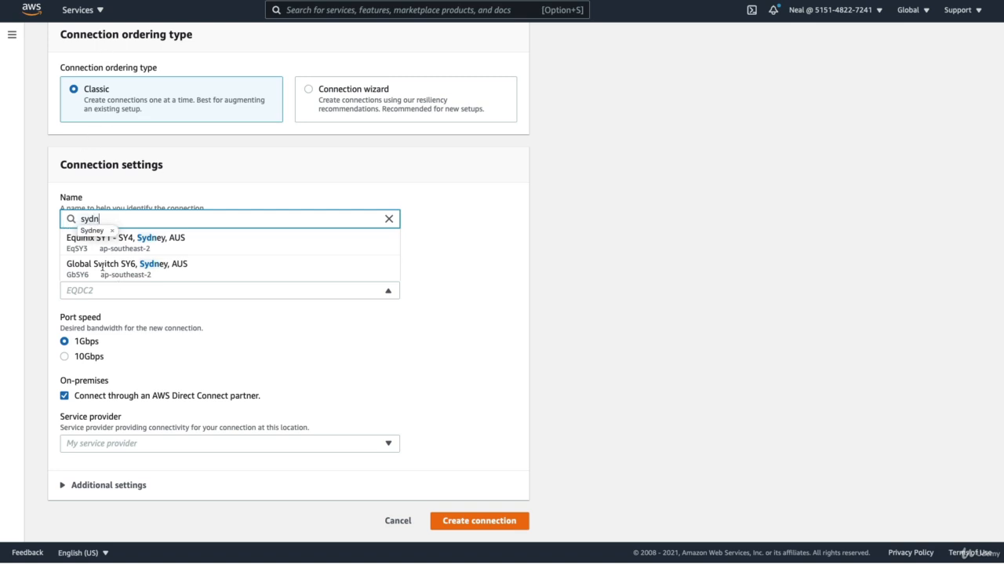
{"action": "left_click", "coordinate": [147, 267]}
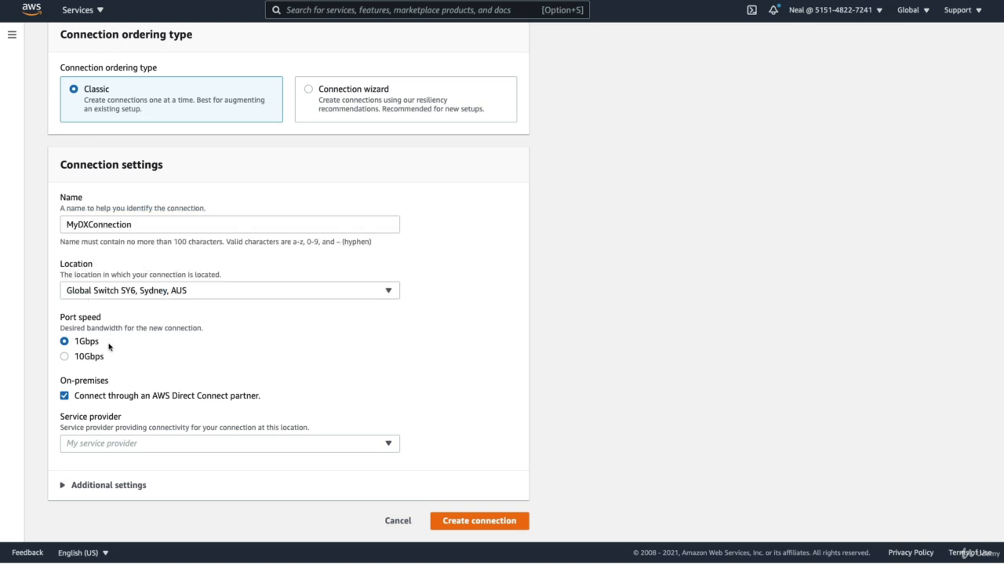
{"action": "left_click", "coordinate": [64, 356]}
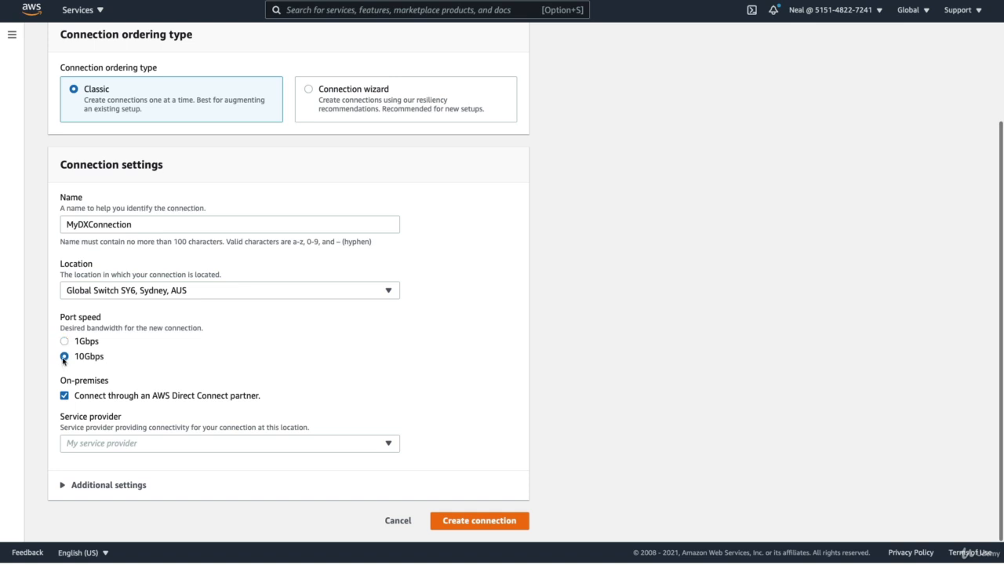
{"action": "left_click", "coordinate": [64, 342]}
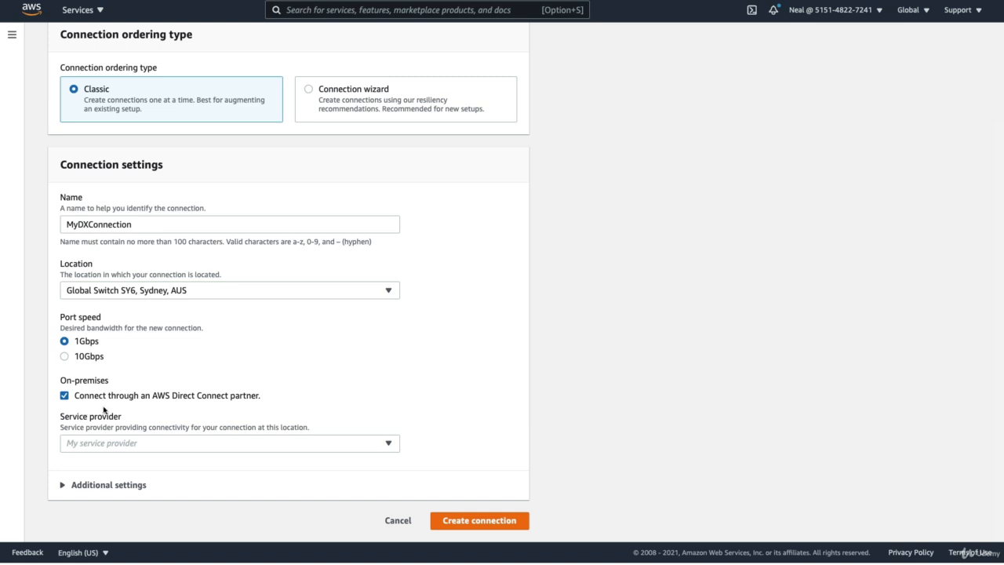
Enable connecting through a Direct Connect partner with NEXTDC as service provider, and cancel the connection request.
{"action": "left_click", "coordinate": [64, 397]}
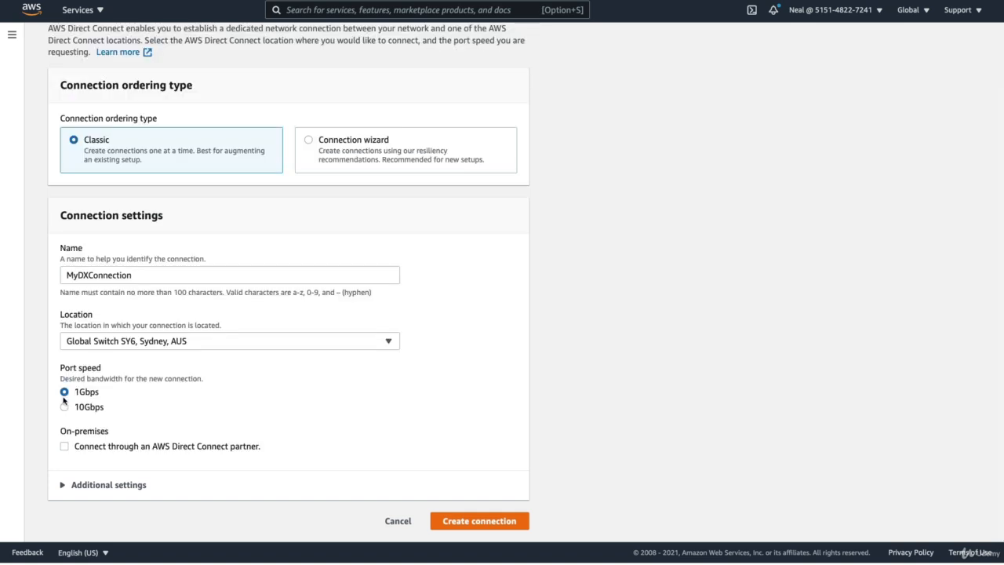
{"action": "left_click", "coordinate": [65, 446]}
{"action": "left_click", "coordinate": [128, 444]}
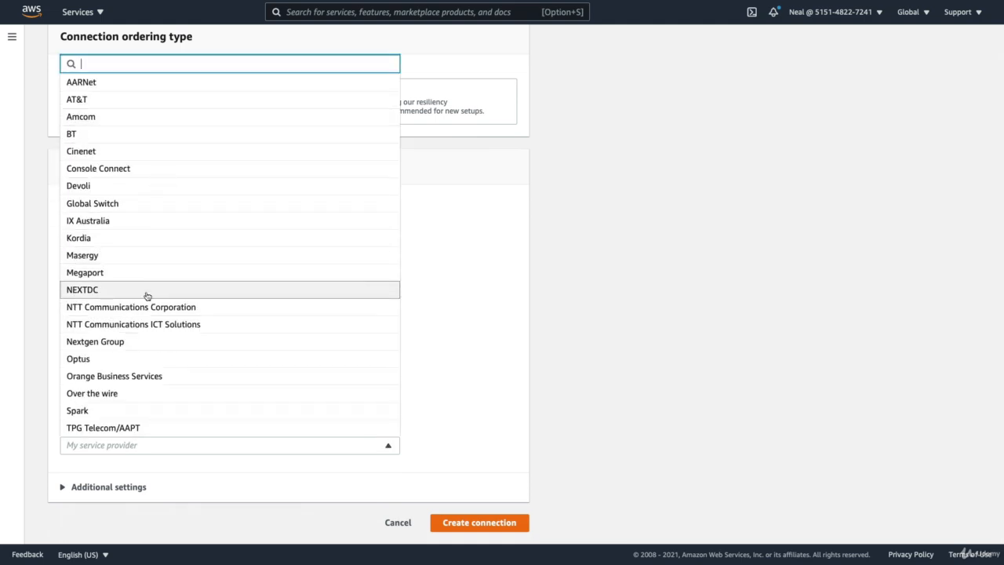
{"action": "left_click", "coordinate": [117, 296]}
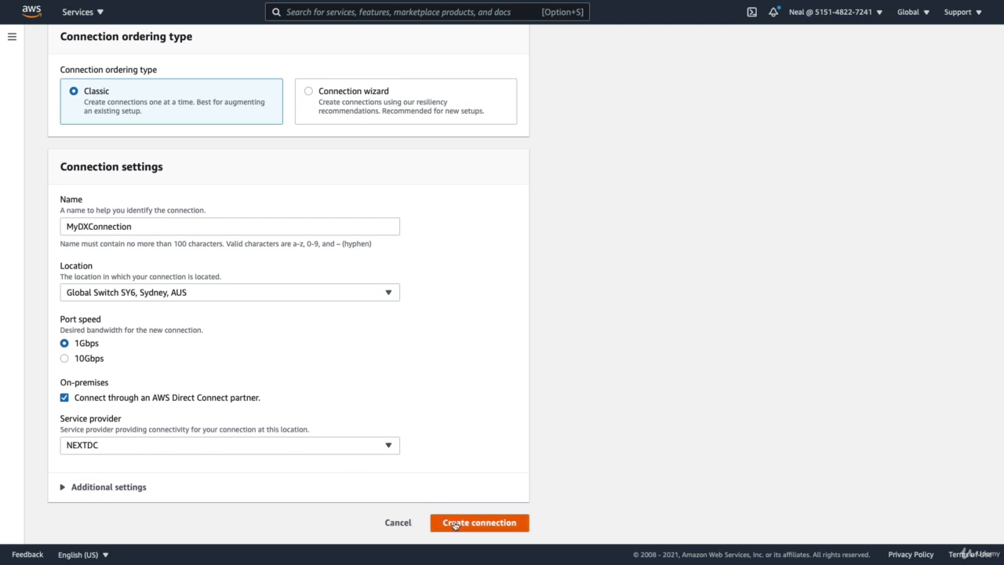
{"action": "left_click", "coordinate": [397, 522]}
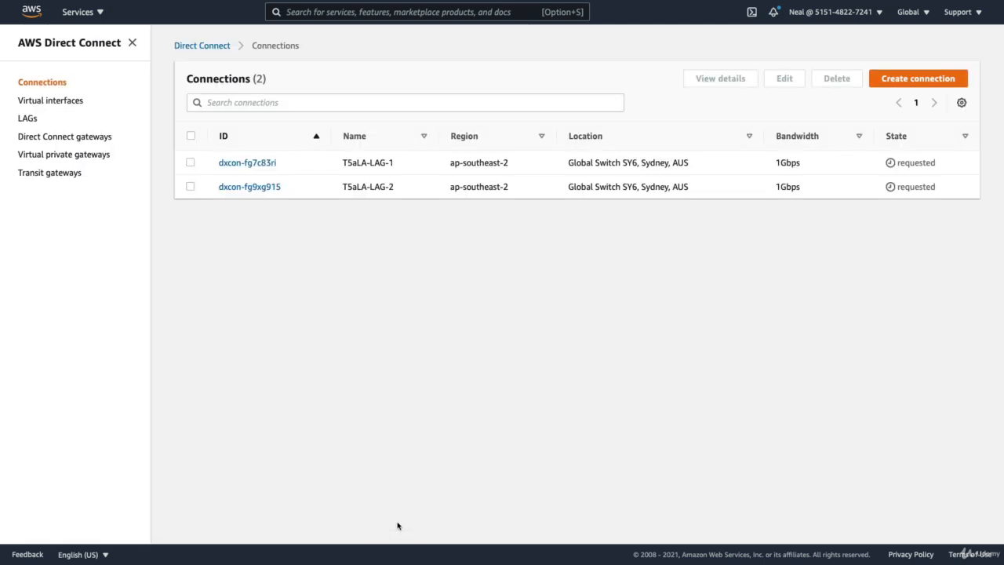
View the details of the T5aLA-LAG-1 connection, including its general configuration and tags.
{"action": "left_click", "coordinate": [190, 162]}
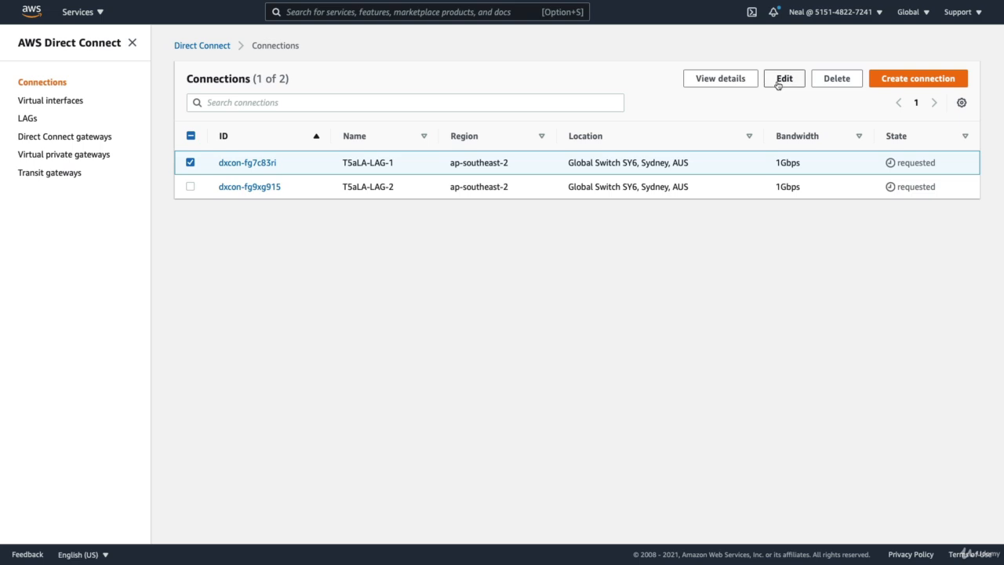
{"action": "left_click", "coordinate": [720, 80]}
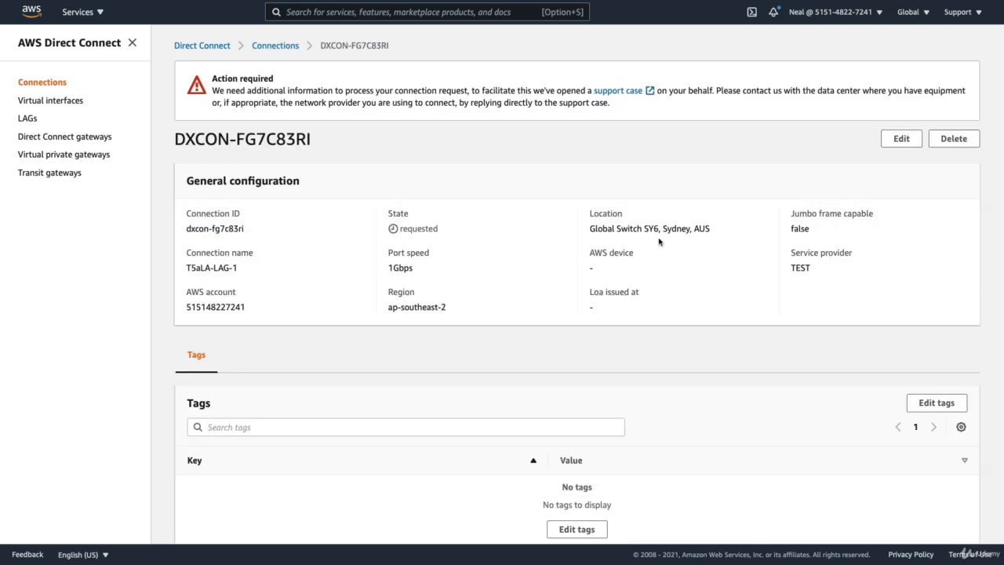
{"action": "scroll", "coordinate": [659, 242], "scroll_direction": "down", "scroll_amount": 1}
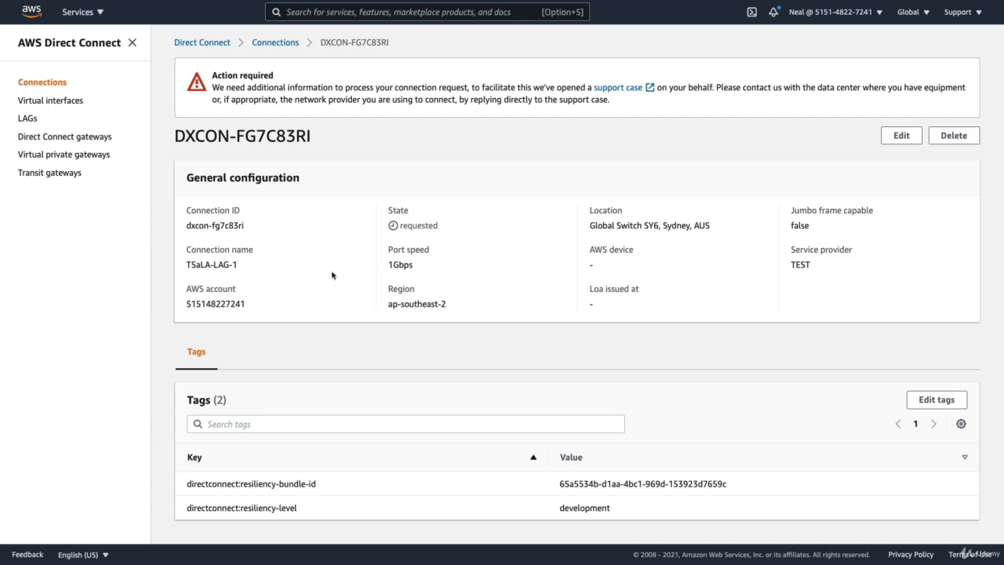
Open the form for a new virtual interface and examine the private interface's connection, owner, gateway, VLAN and BGP ASN settings.
{"action": "left_click", "coordinate": [49, 102]}
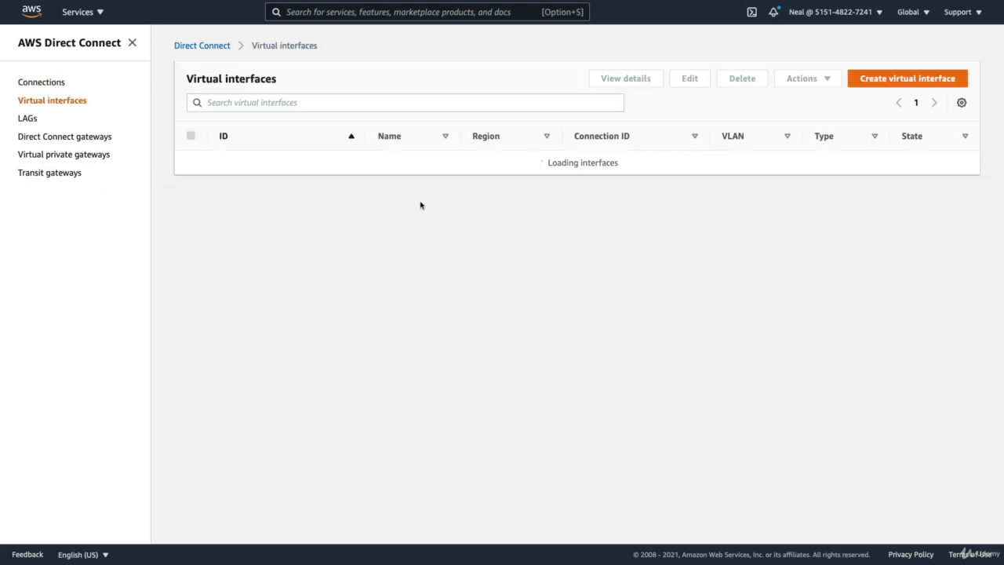
{"action": "left_click", "coordinate": [908, 79]}
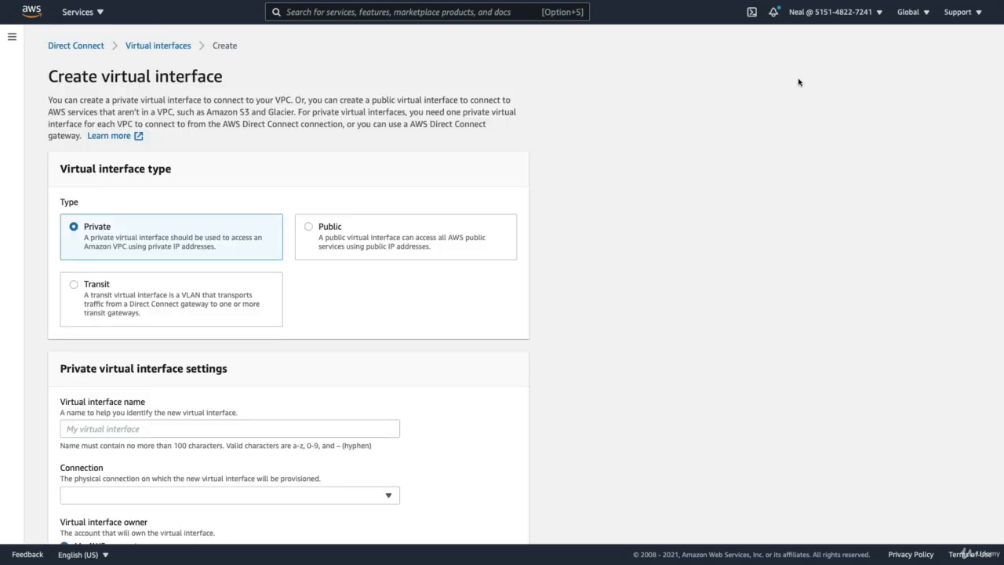
{"action": "scroll", "coordinate": [312, 240], "scroll_direction": "down", "scroll_amount": 3}
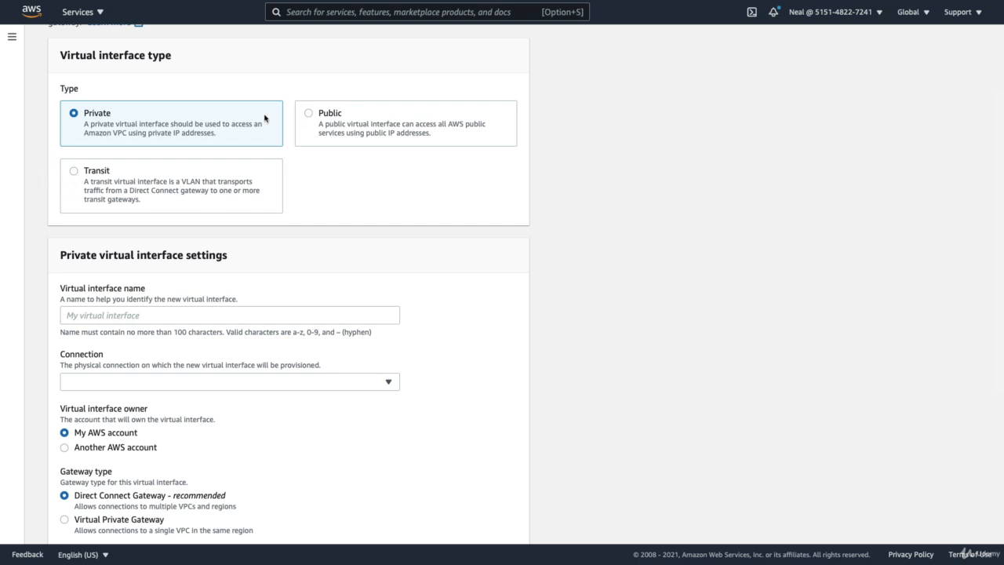
{"action": "scroll", "coordinate": [253, 238], "scroll_direction": "down", "scroll_amount": 3}
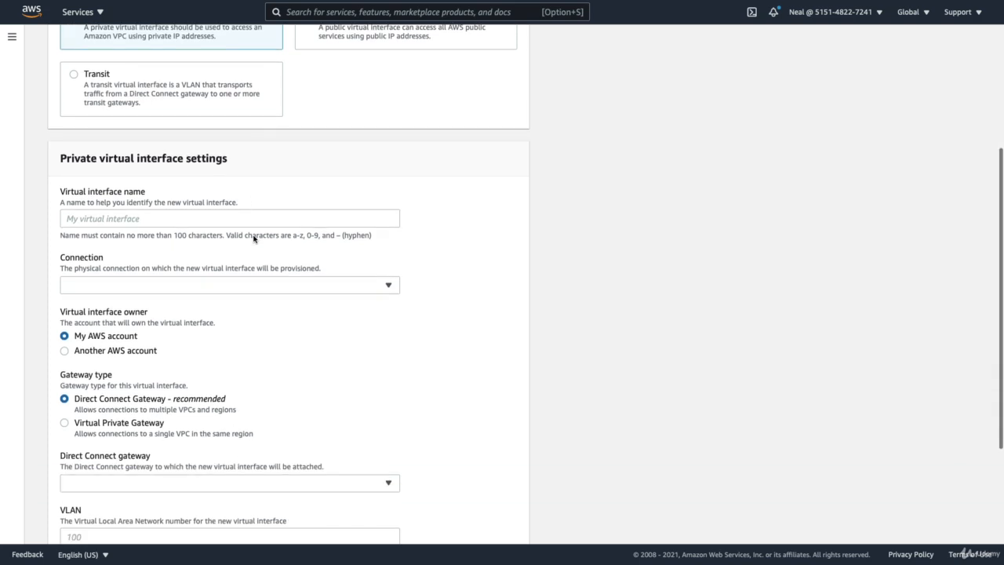
{"action": "scroll", "coordinate": [253, 239], "scroll_direction": "down", "scroll_amount": 2}
{"action": "left_click", "coordinate": [348, 226]}
{"action": "left_click", "coordinate": [318, 264]}
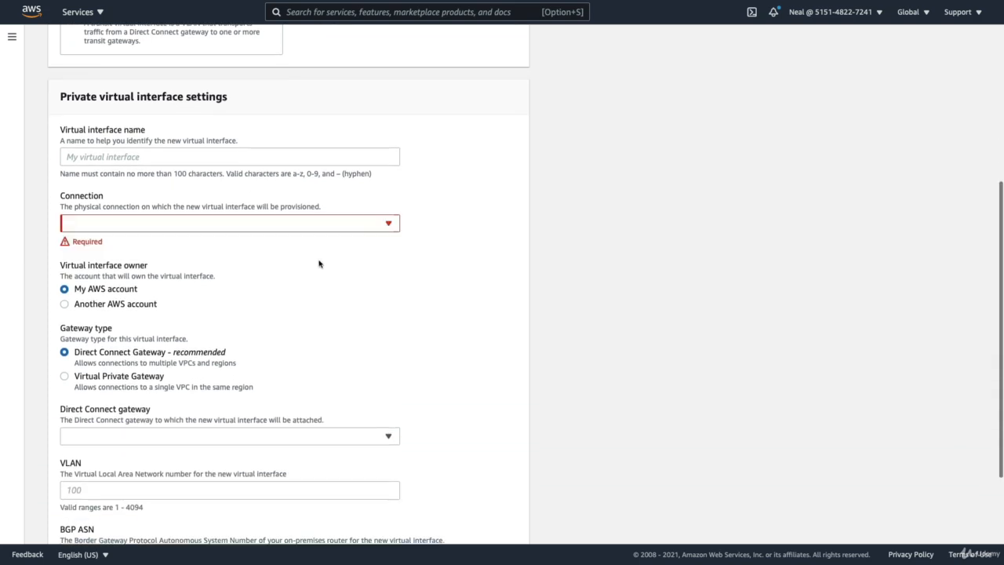
{"action": "scroll", "coordinate": [236, 252], "scroll_direction": "down", "scroll_amount": 2}
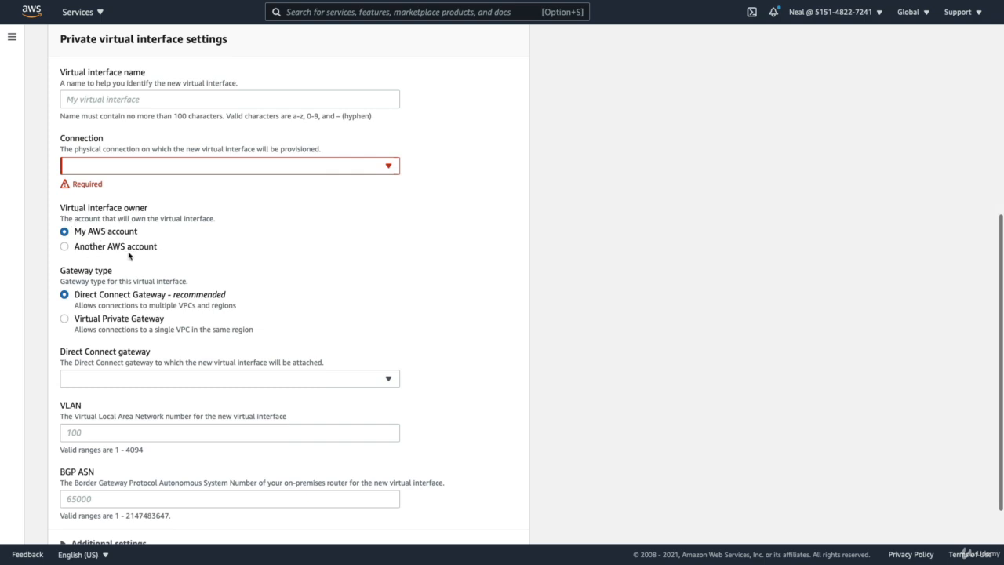
{"action": "scroll", "coordinate": [130, 253], "scroll_direction": "down", "scroll_amount": 2}
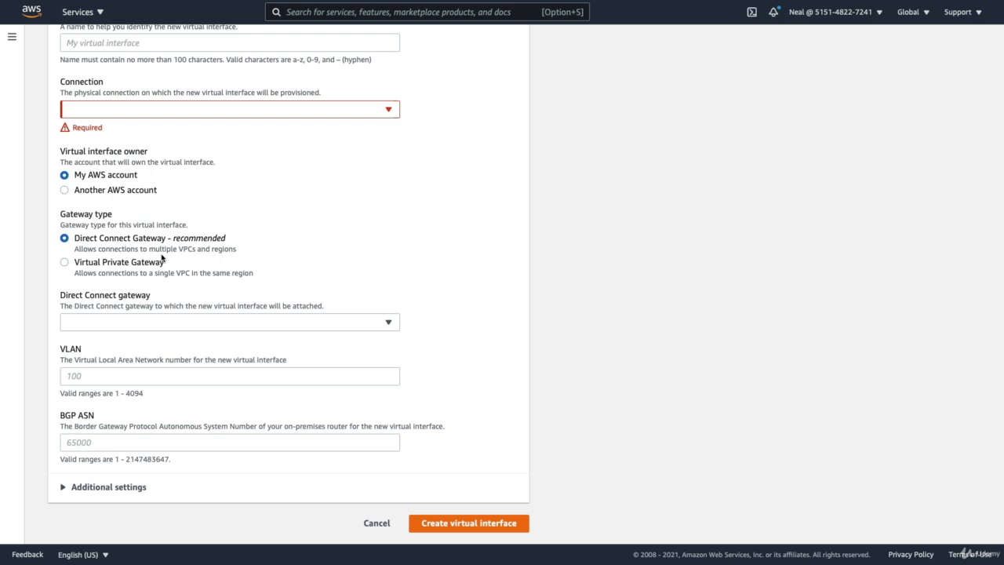
Select Virtual Private Gateway as the gateway type, examine the additional settings, and cancel creating the virtual interface.
{"action": "left_click", "coordinate": [65, 263]}
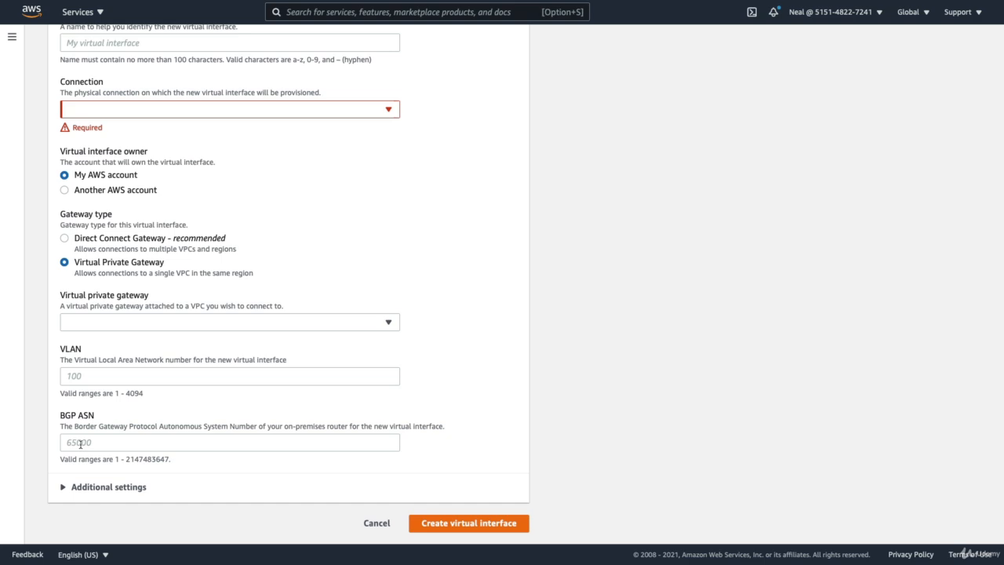
{"action": "left_click", "coordinate": [67, 489]}
{"action": "scroll", "coordinate": [67, 492], "scroll_direction": "down", "scroll_amount": 5}
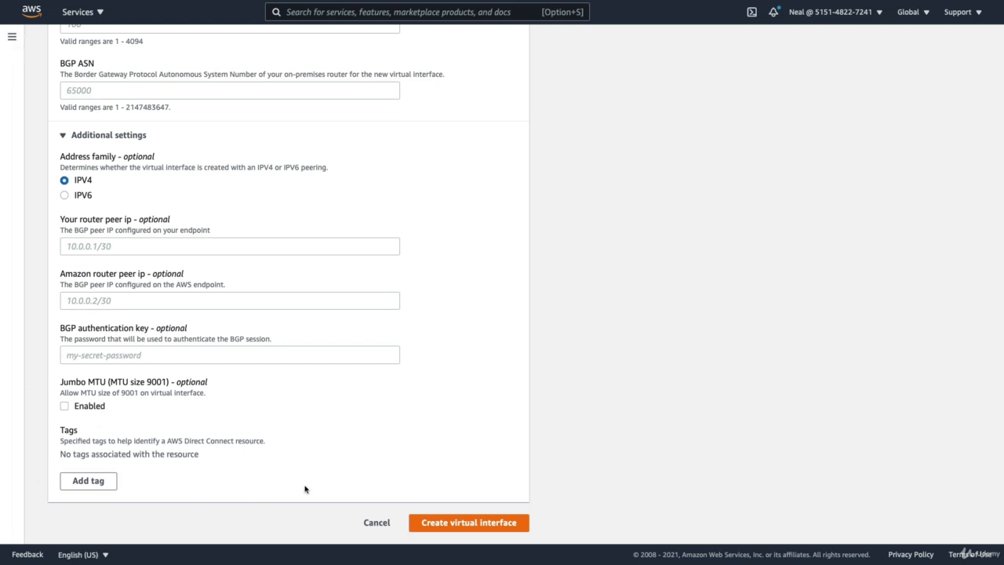
{"action": "left_click", "coordinate": [376, 523]}
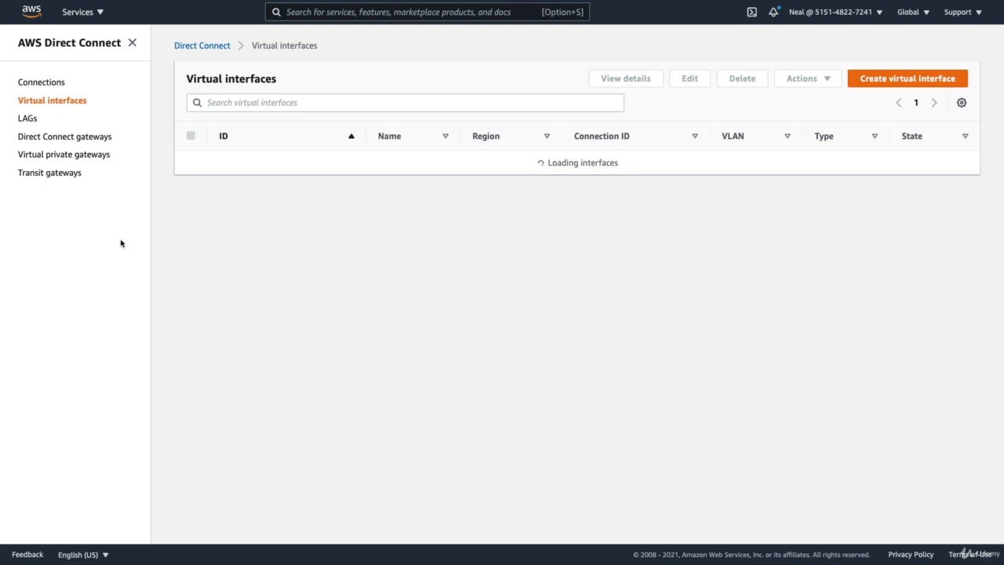
Open the form for a new LAG and examine its creation type, connection and minimum links settings.
{"action": "left_click", "coordinate": [26, 120]}
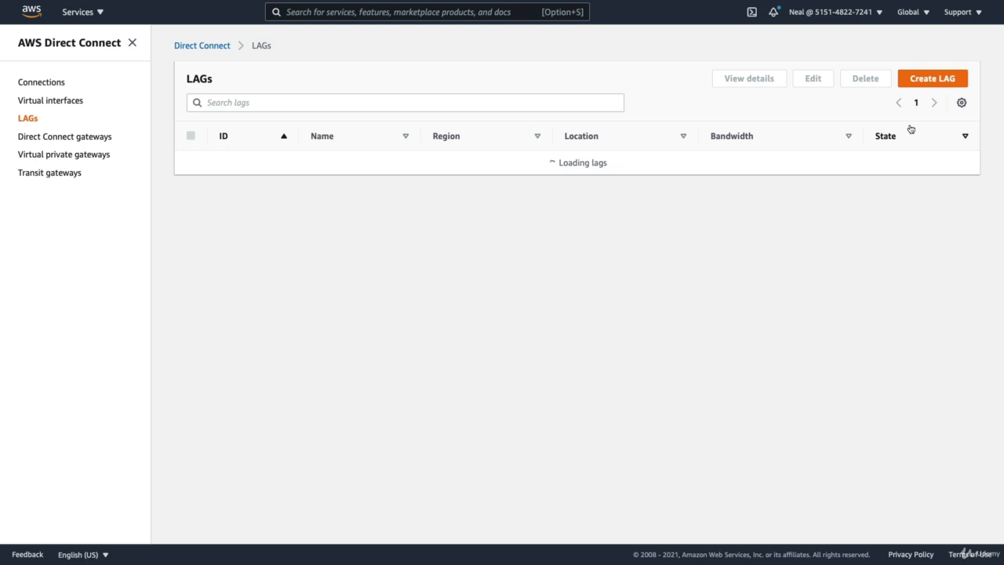
{"action": "left_click", "coordinate": [933, 80]}
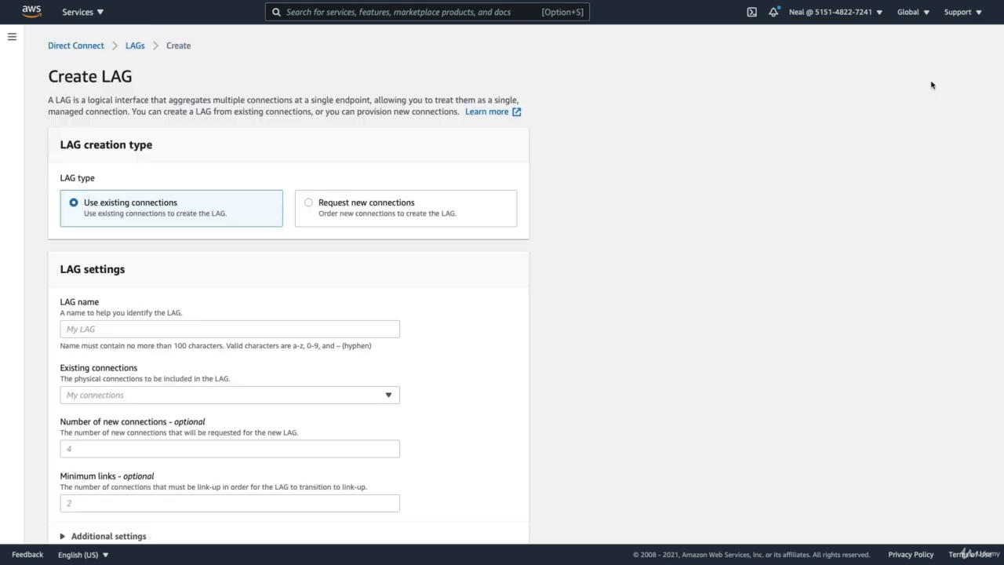
{"action": "scroll", "coordinate": [463, 308], "scroll_direction": "down", "scroll_amount": 2}
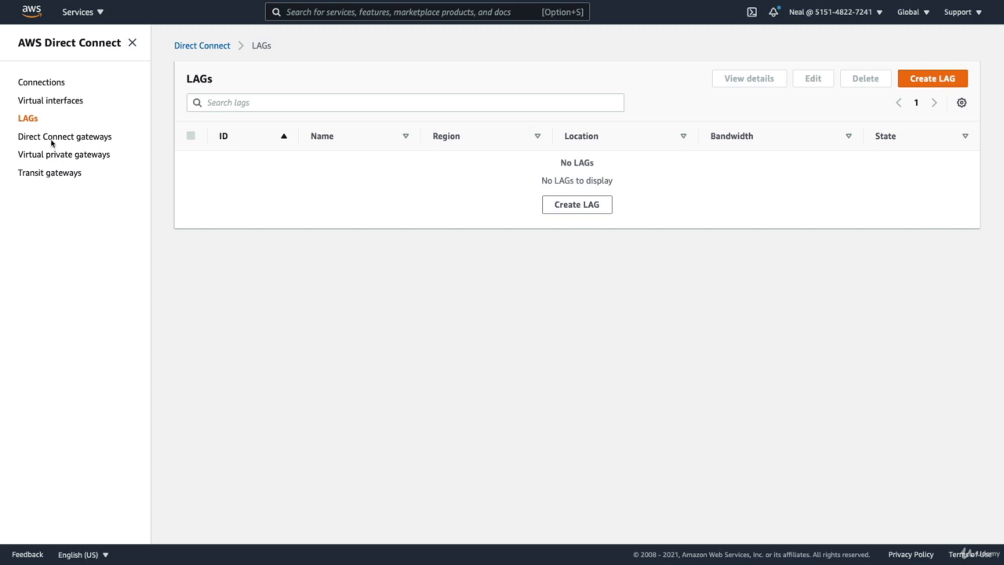
Return to the list of connections and select both T5aLA-LAG-1 and T5aLA-LAG-2.
{"action": "left_click", "coordinate": [51, 179]}
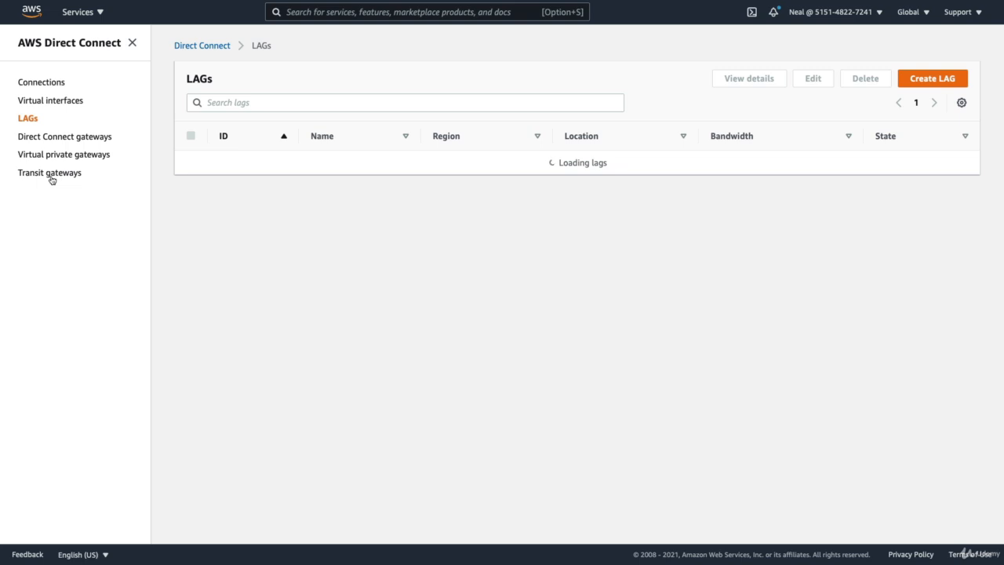
{"action": "left_click", "coordinate": [35, 84]}
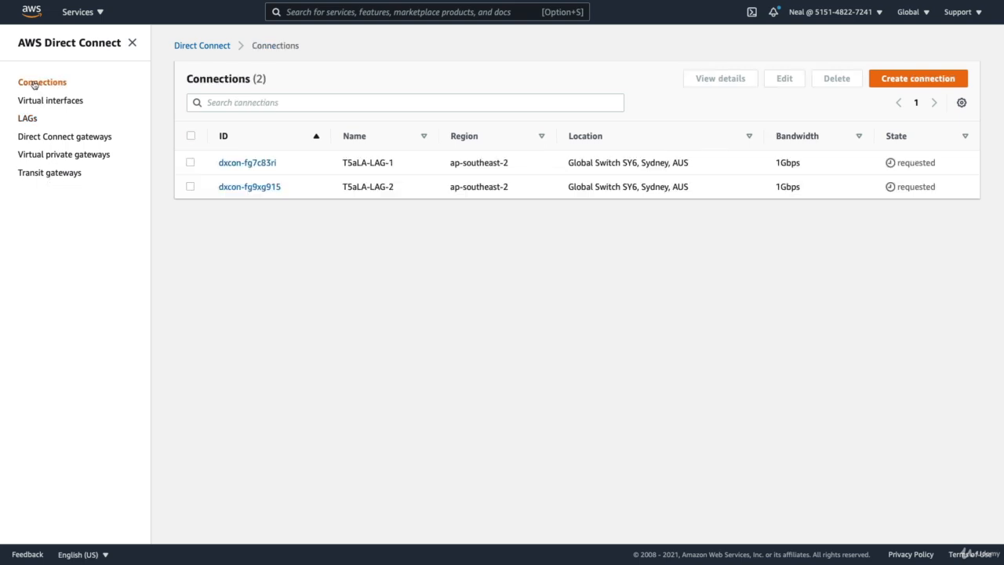
{"action": "left_click", "coordinate": [189, 163]}
{"action": "left_click", "coordinate": [190, 187]}
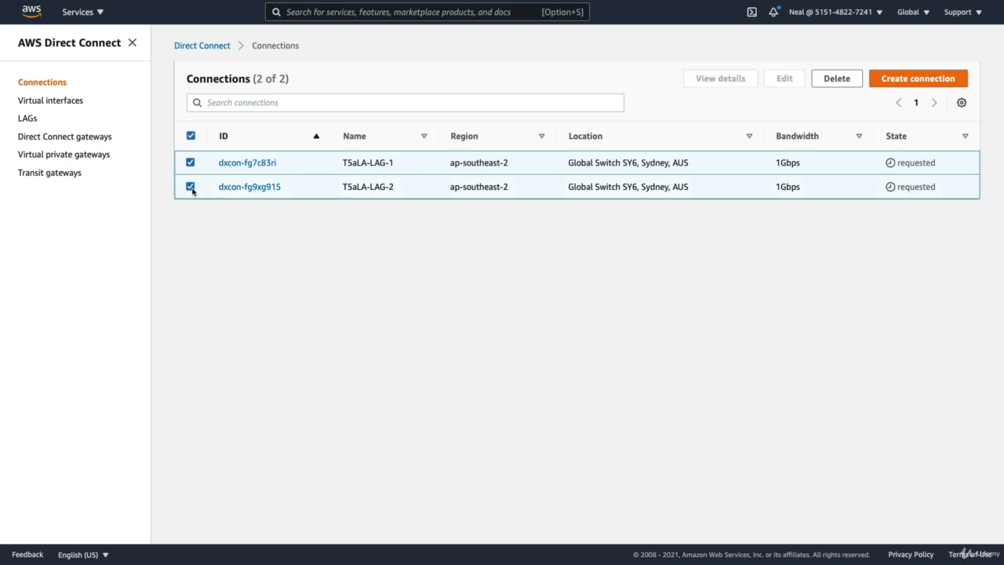